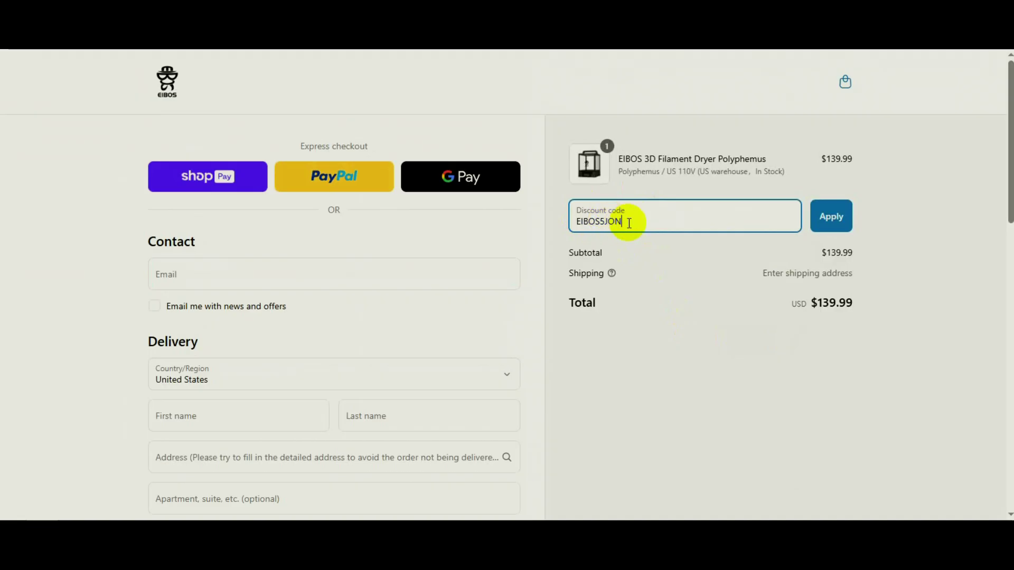
Apply the discount code to the filament dryer order, cutting $7.00 for a $132.99 total.
click(837, 221)
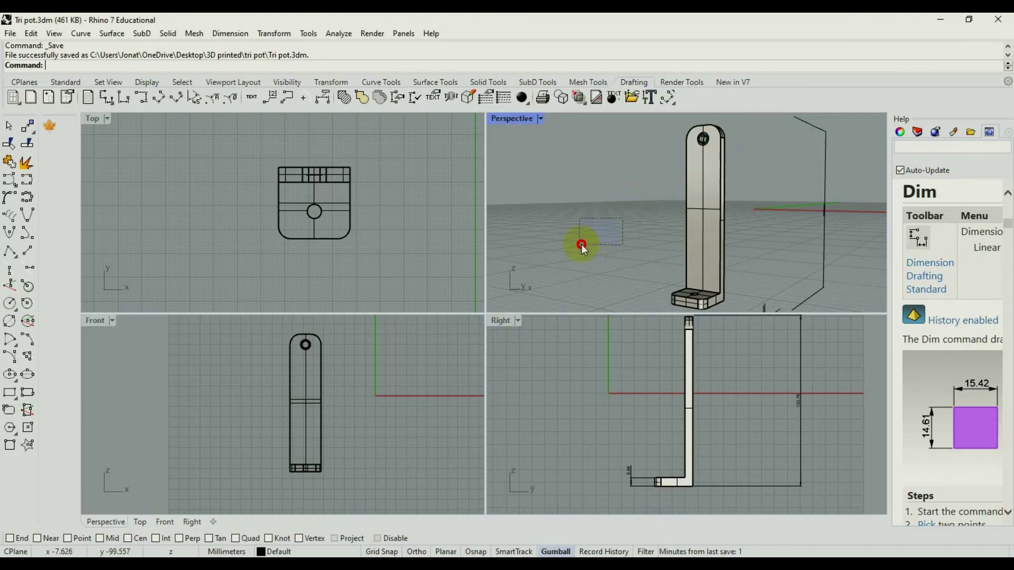
right_drag(600, 243, 512, 244)
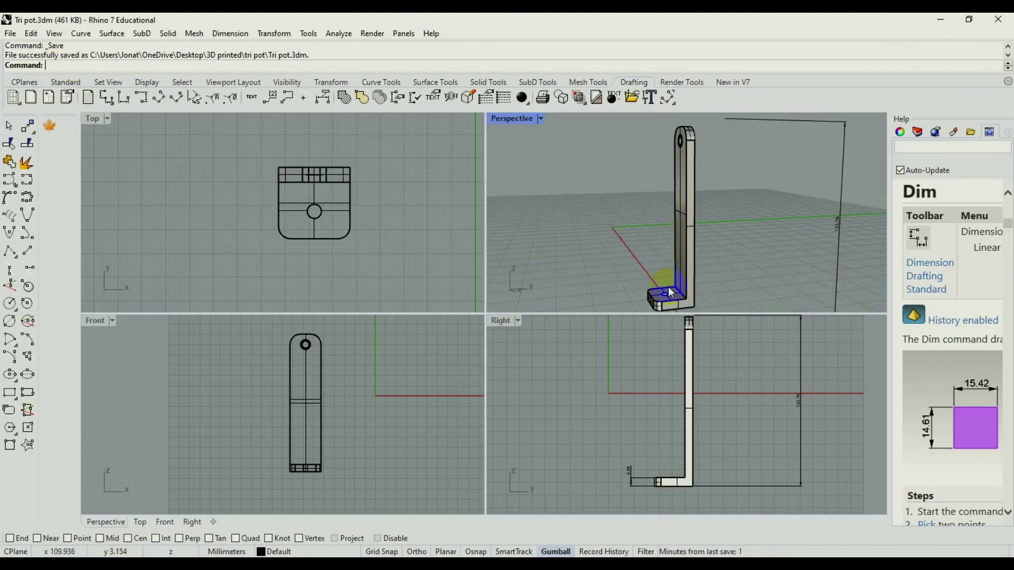
scroll(658, 259, up, 3)
scroll(658, 259, down, 6)
drag(608, 266, 657, 287)
right_drag(595, 269, 628, 282)
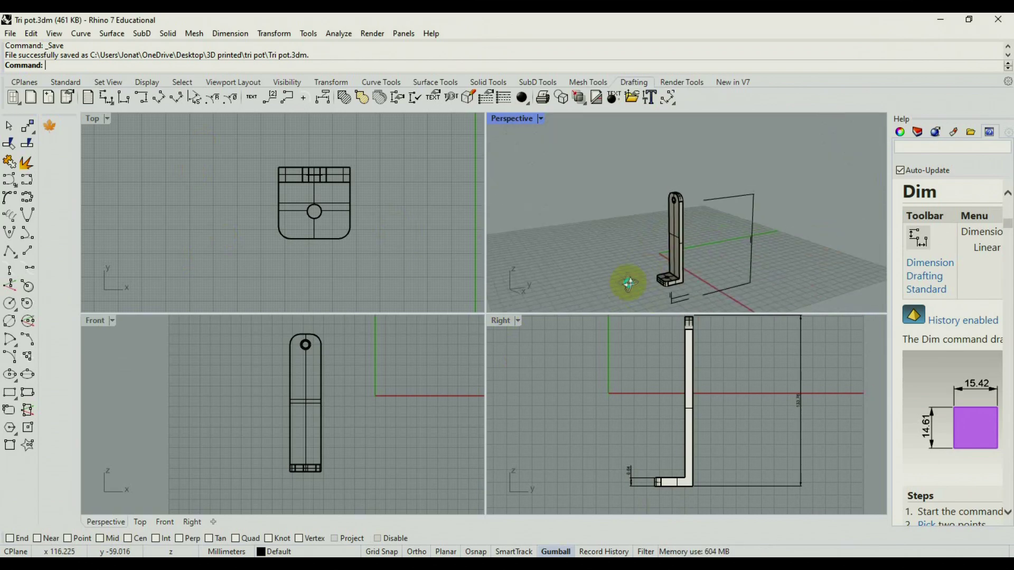
scroll(689, 226, up, 5)
scroll(689, 226, down, 2)
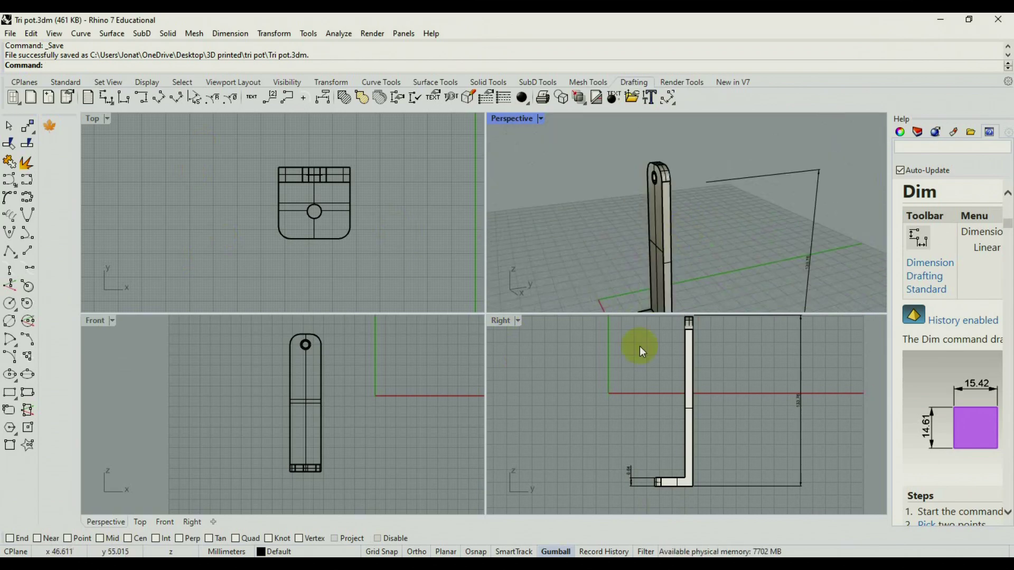
double_click(497, 321)
scroll(436, 341, down, 2)
scroll(435, 340, up, 2)
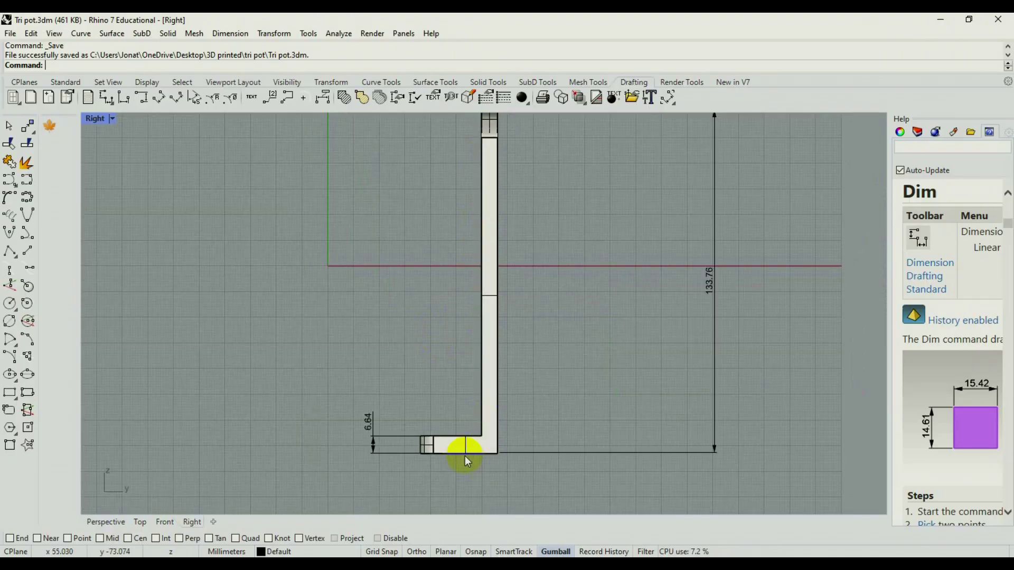
double_click(96, 119)
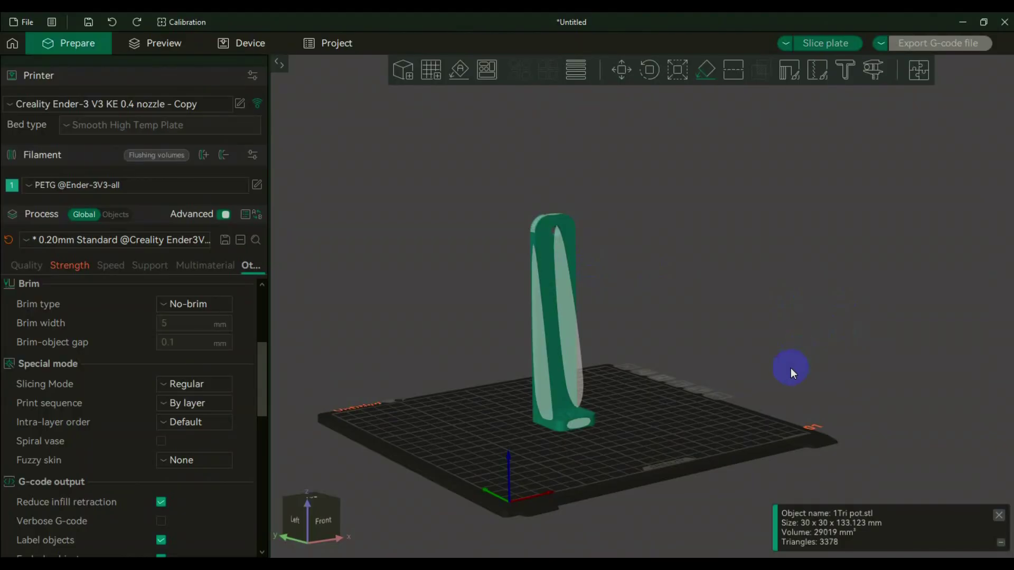
drag(791, 369, 785, 395)
Lay the 1Tri pot.stl bracket flat on its long side face with Lay on Face, checking from several angles.
mouse_move(574, 462)
mouse_down()
mouse_move(600, 442)
mouse_move(585, 457)
mouse_up()
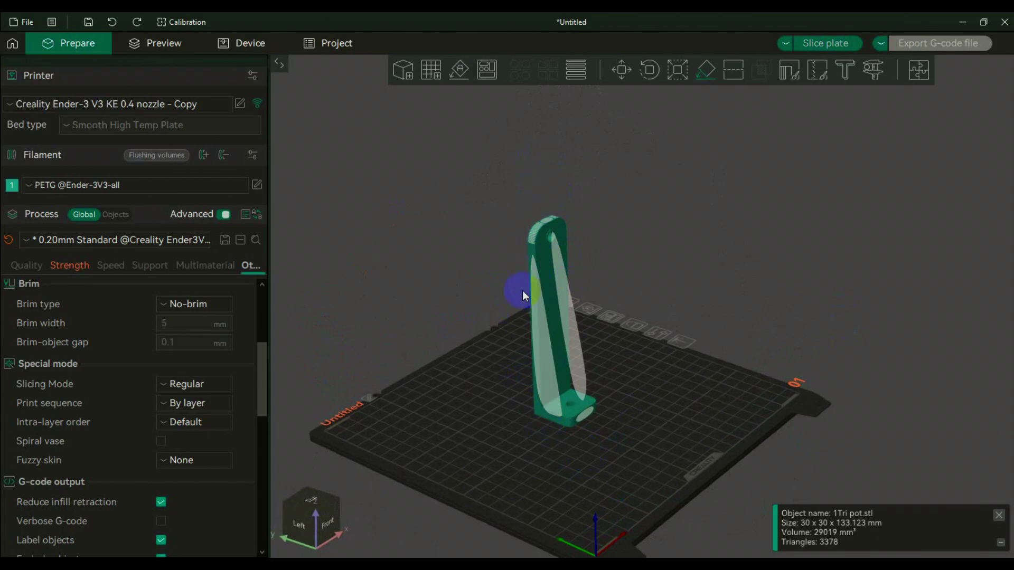
mouse_move(460, 323)
mouse_down()
mouse_move(502, 340)
mouse_move(476, 321)
mouse_up()
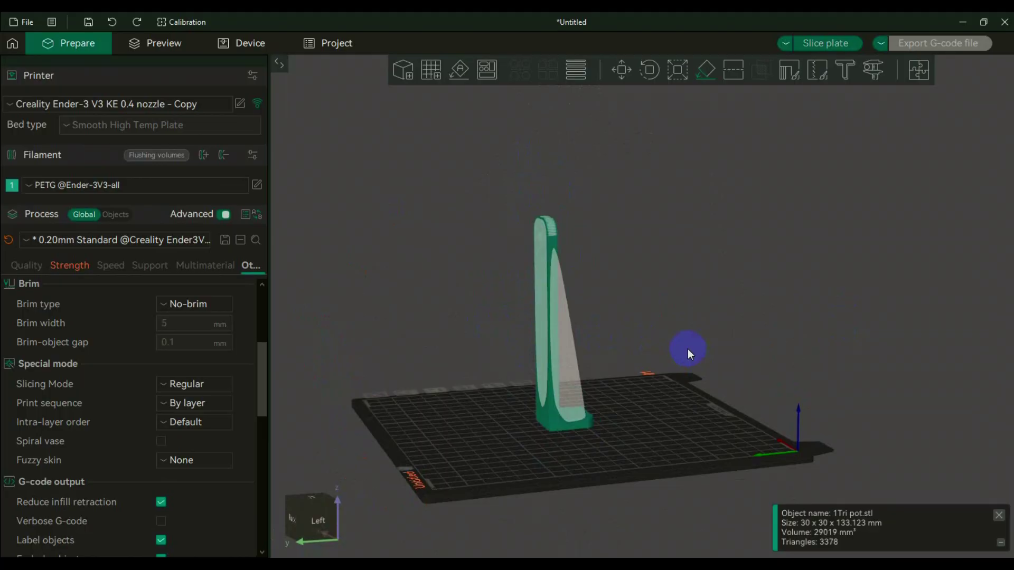
drag(688, 348, 548, 312)
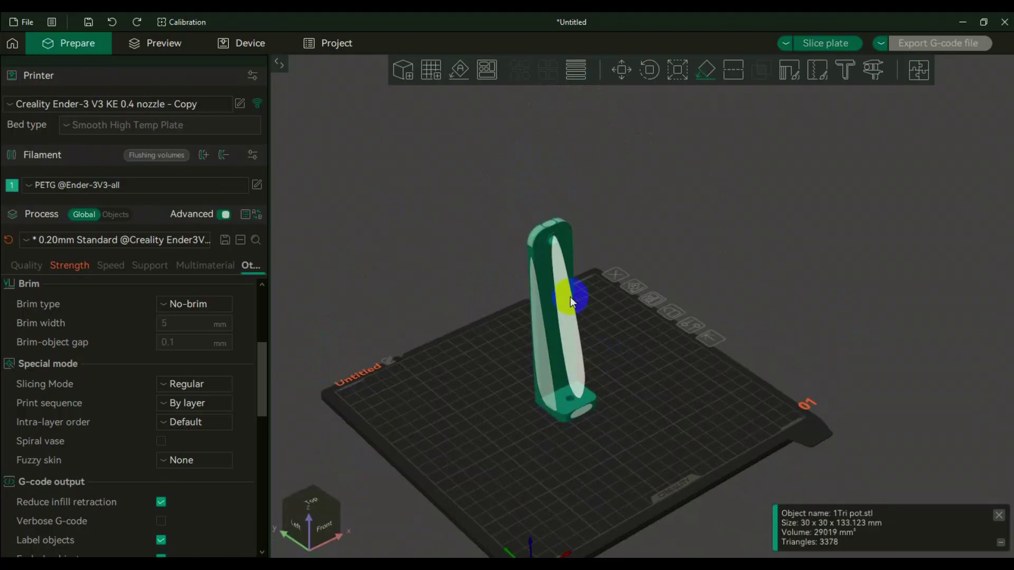
mouse_move(487, 426)
mouse_down()
mouse_move(512, 412)
mouse_move(476, 417)
mouse_up()
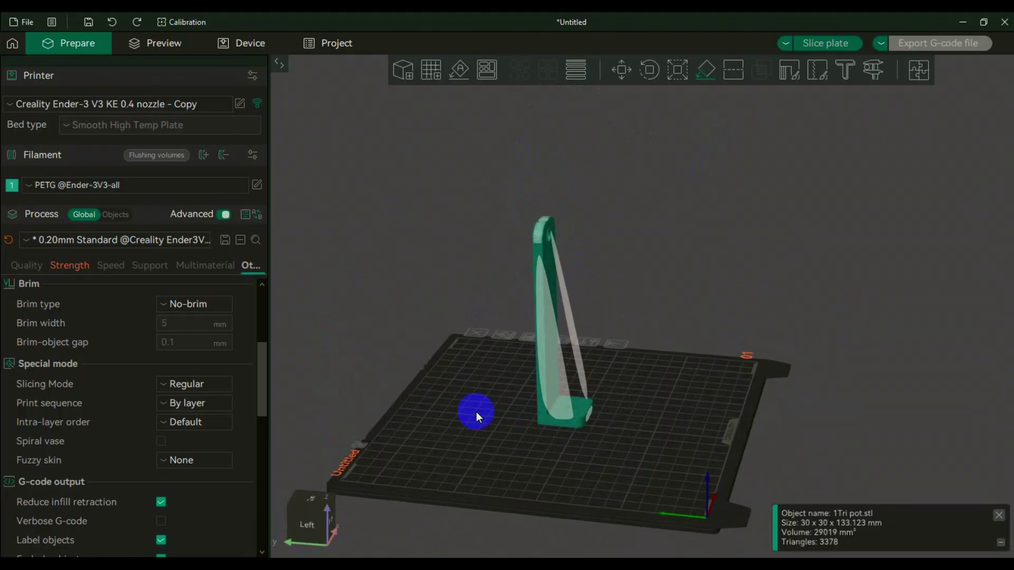
drag(422, 379, 448, 368)
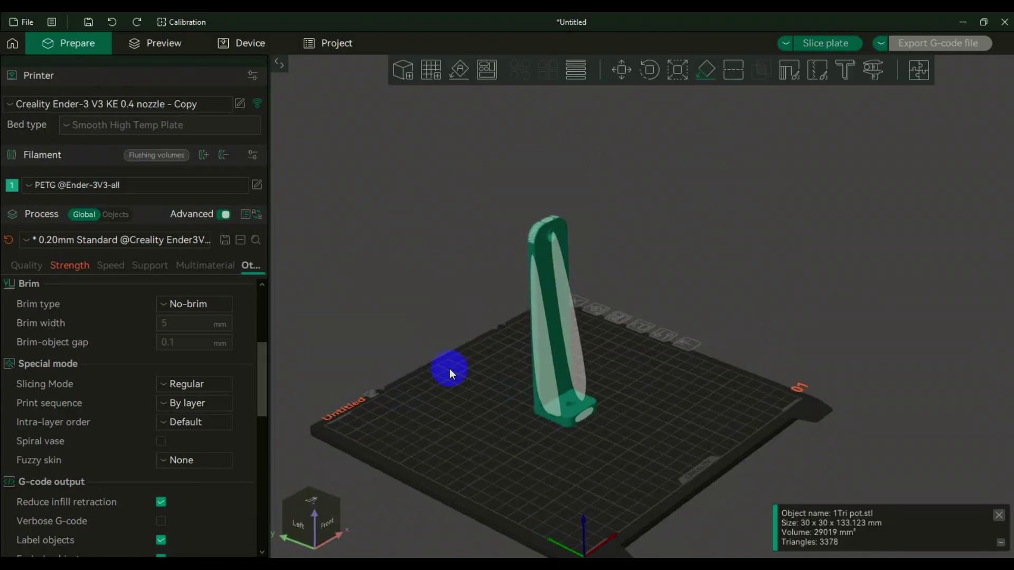
click(706, 68)
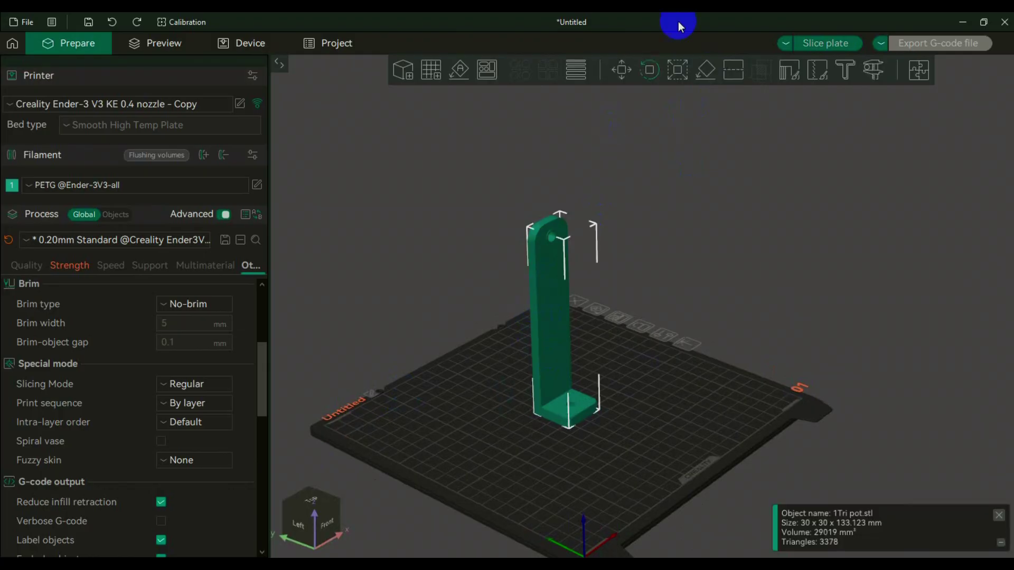
click(705, 66)
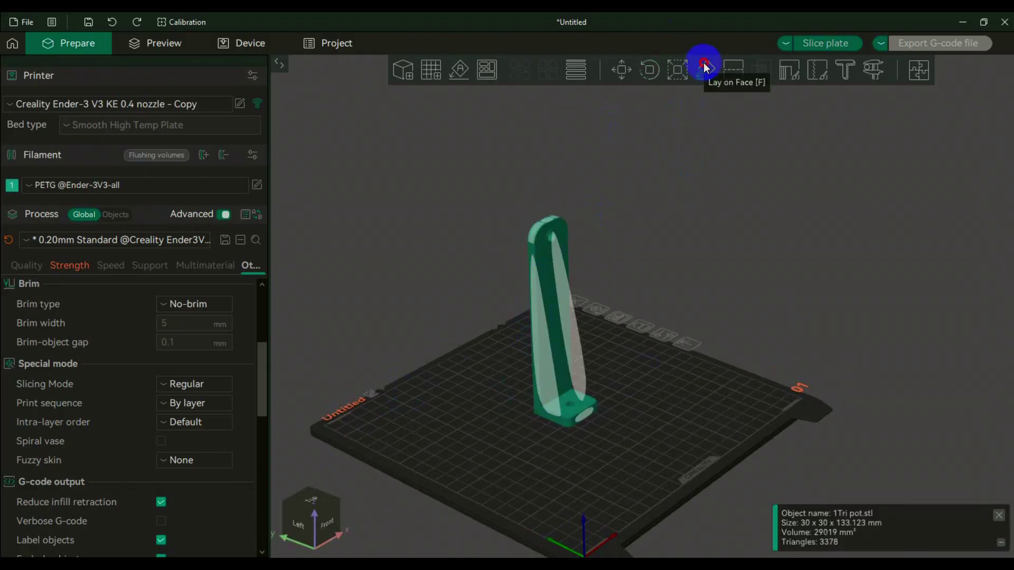
click(532, 310)
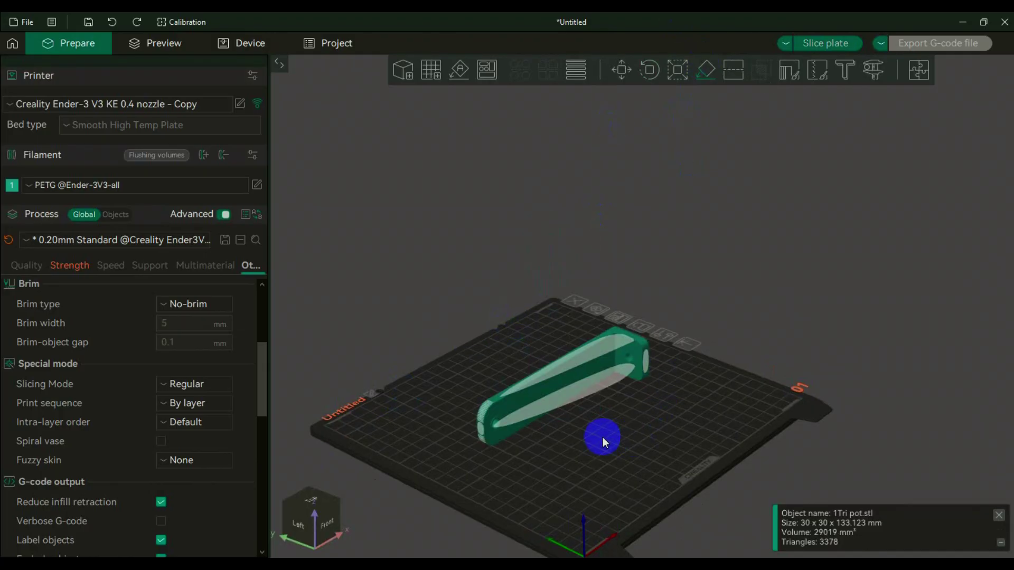
drag(603, 437, 465, 404)
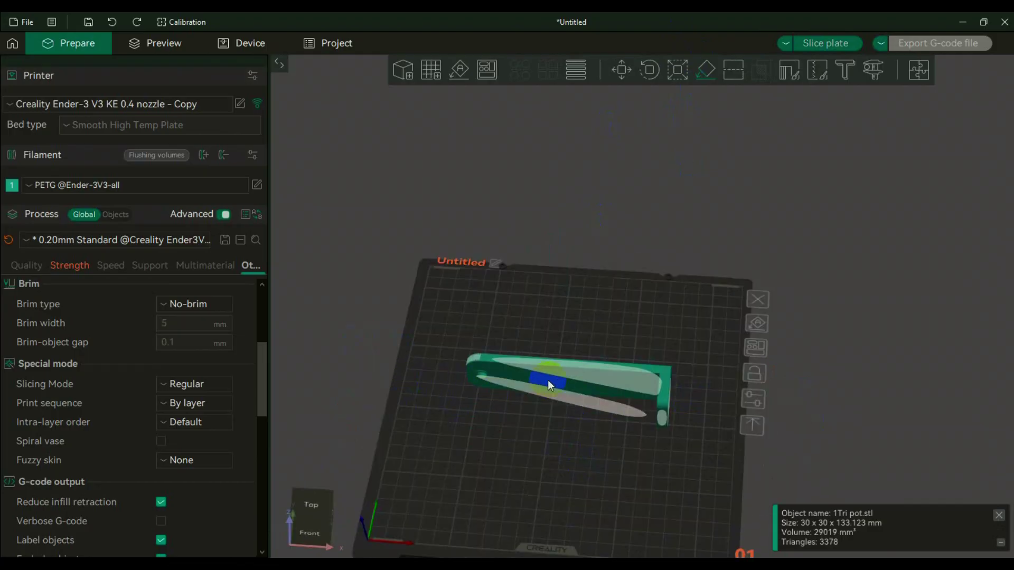
drag(426, 438, 828, 368)
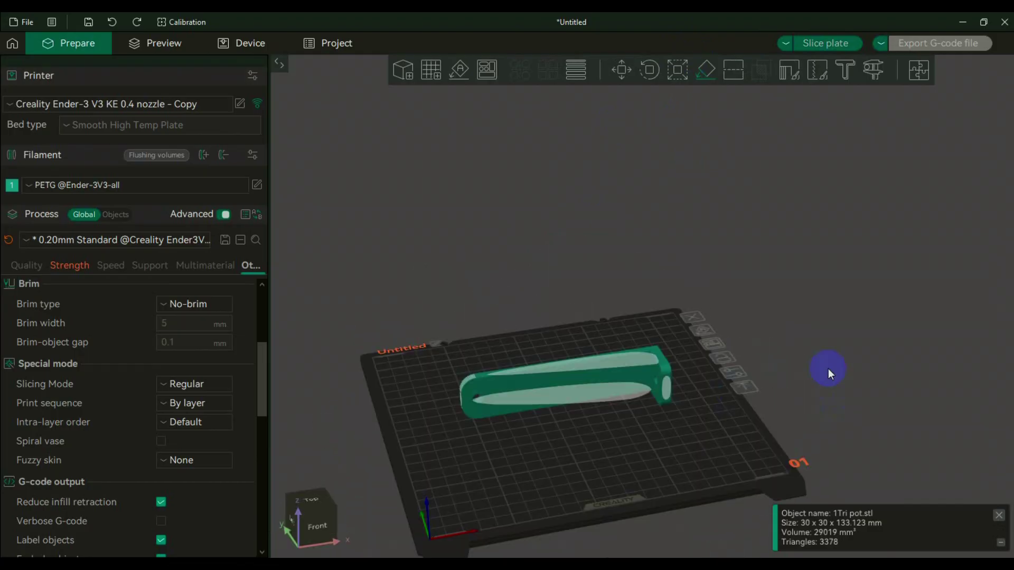
Bring up the Others process settings and scroll down to the Special mode section.
scroll(148, 417, down, 3)
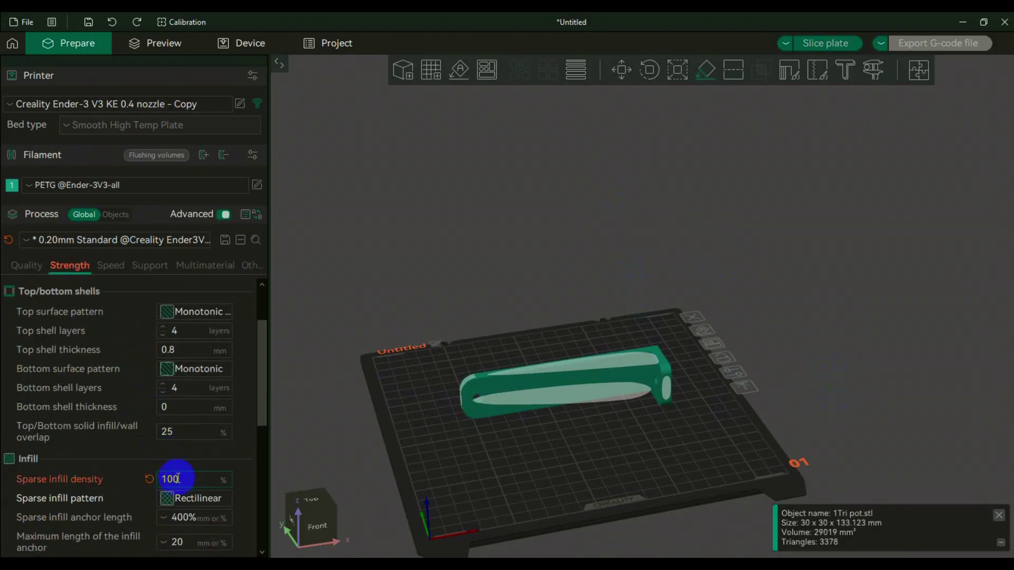
scroll(141, 279, up, 3)
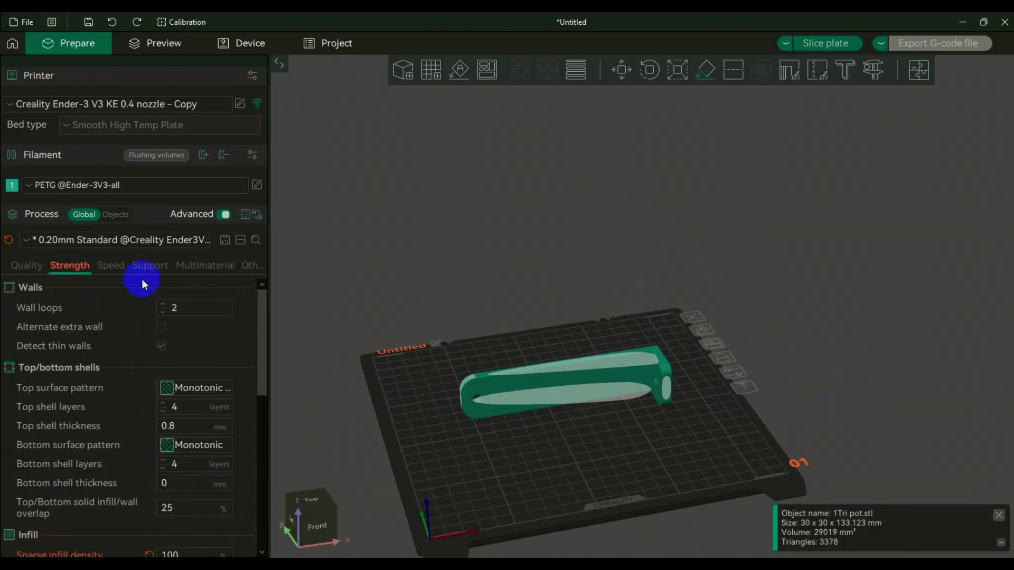
click(251, 266)
scroll(123, 444, down, 3)
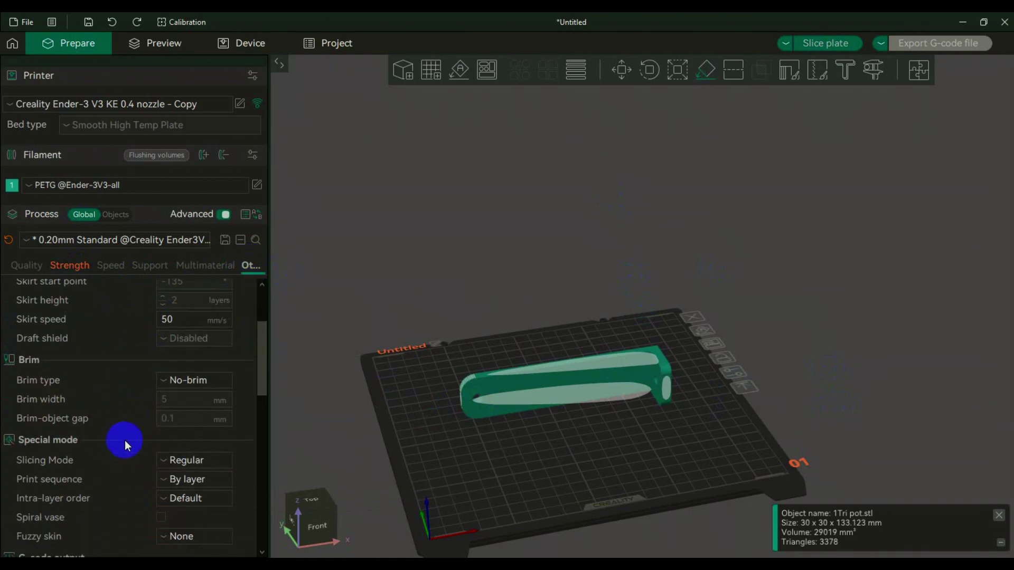
scroll(125, 492, down, 1)
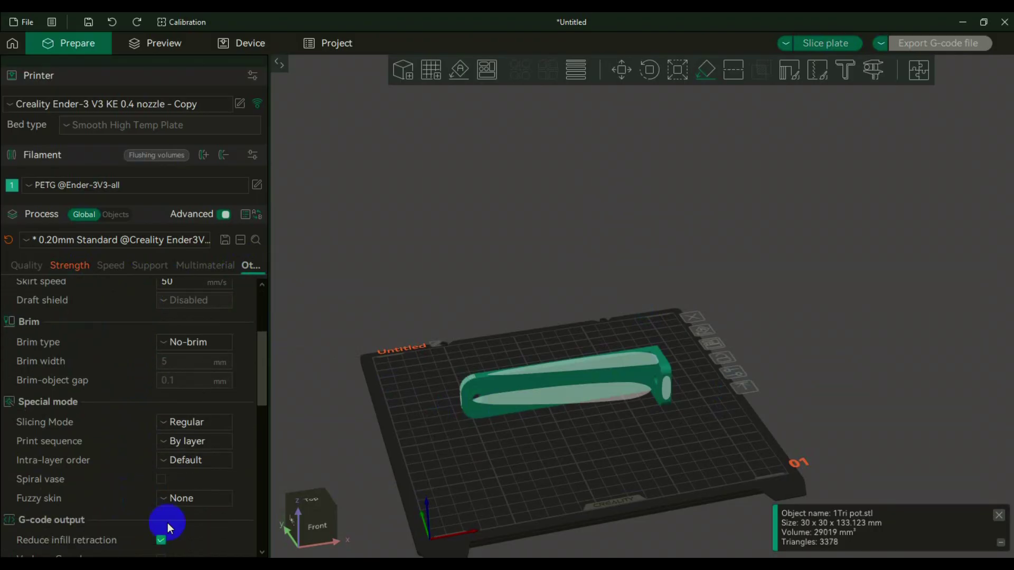
Set Fuzzy skin to Contour (0.8 mm point distance, 0.3 mm thickness) and inspect the bracket.
click(169, 499)
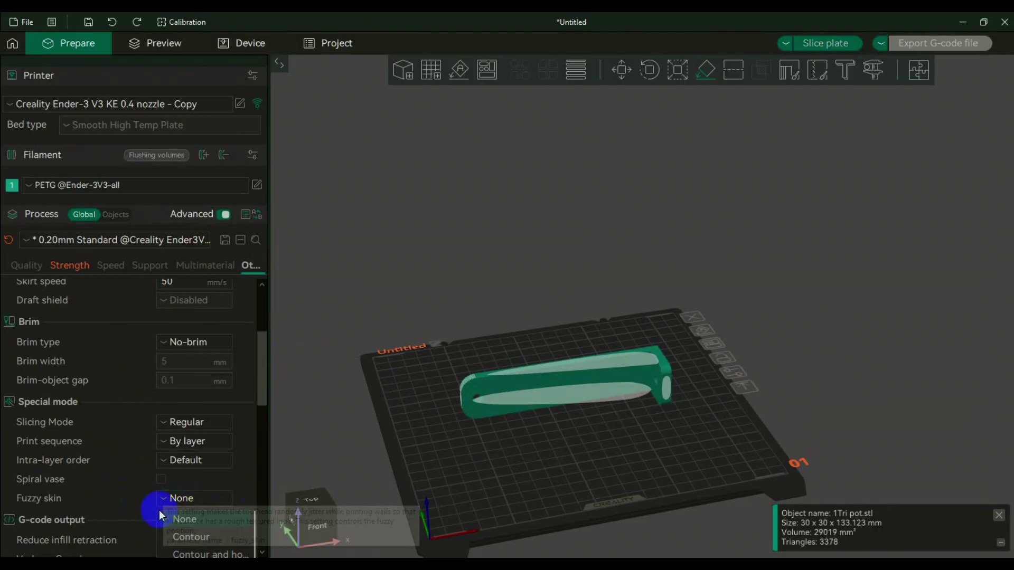
click(197, 539)
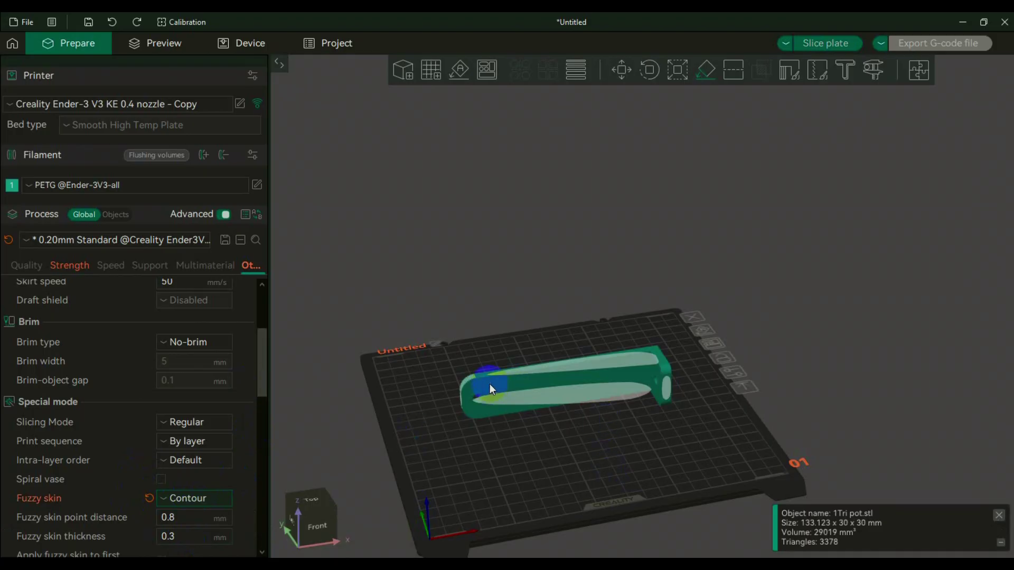
drag(431, 391, 486, 369)
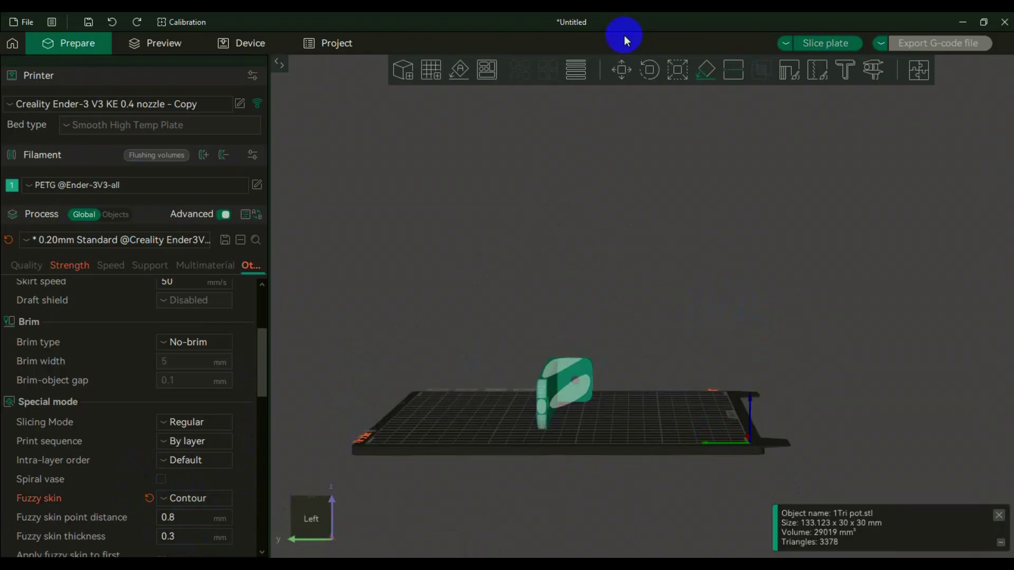
drag(702, 433, 585, 429)
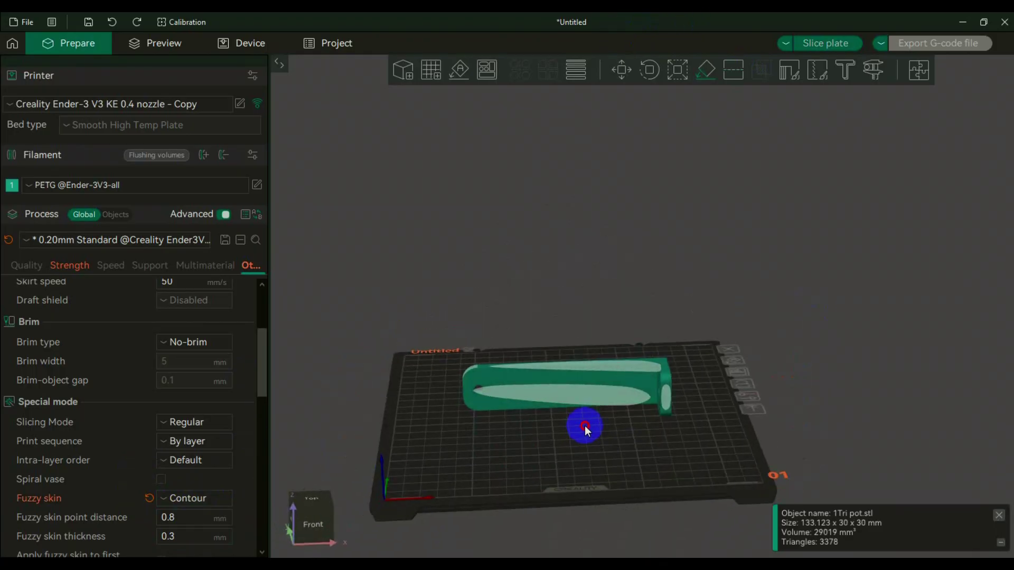
Slice the plate and view the 1h37m, 36.19 g preview from a low side angle.
click(815, 44)
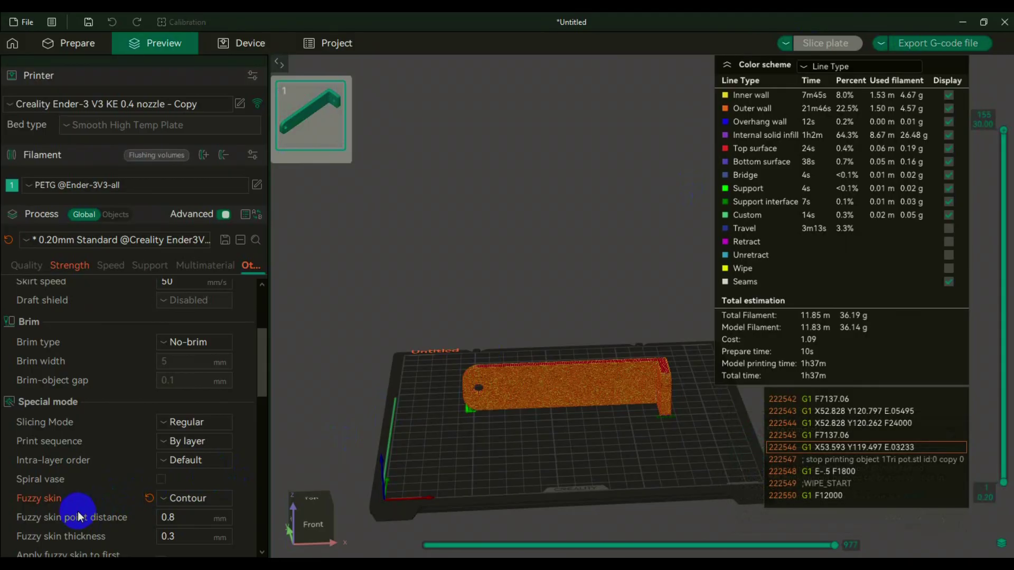
drag(476, 412, 810, 359)
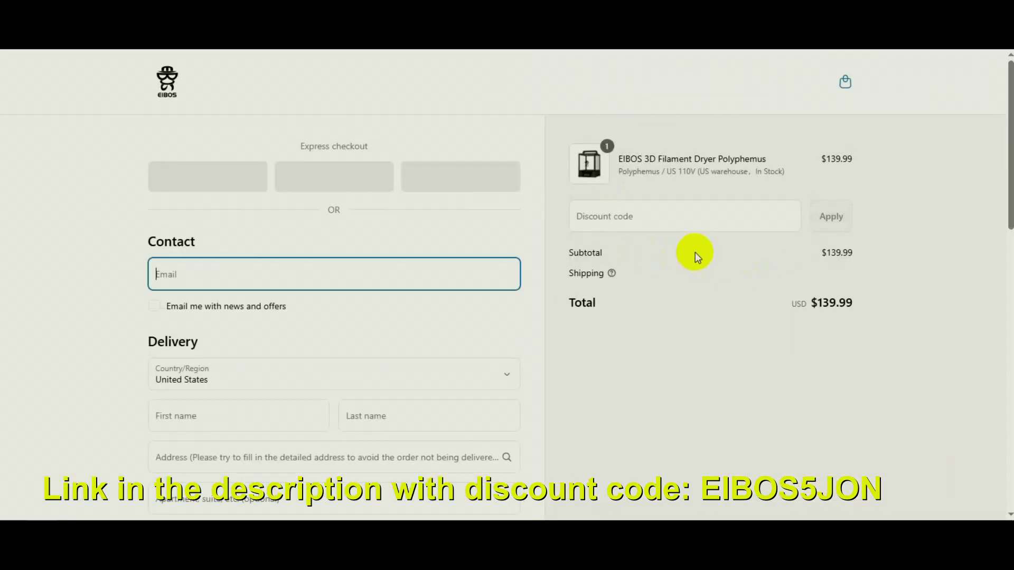
Paste the promotional code into the checkout's Discount code field without applying it.
right_click(652, 212)
click(686, 338)
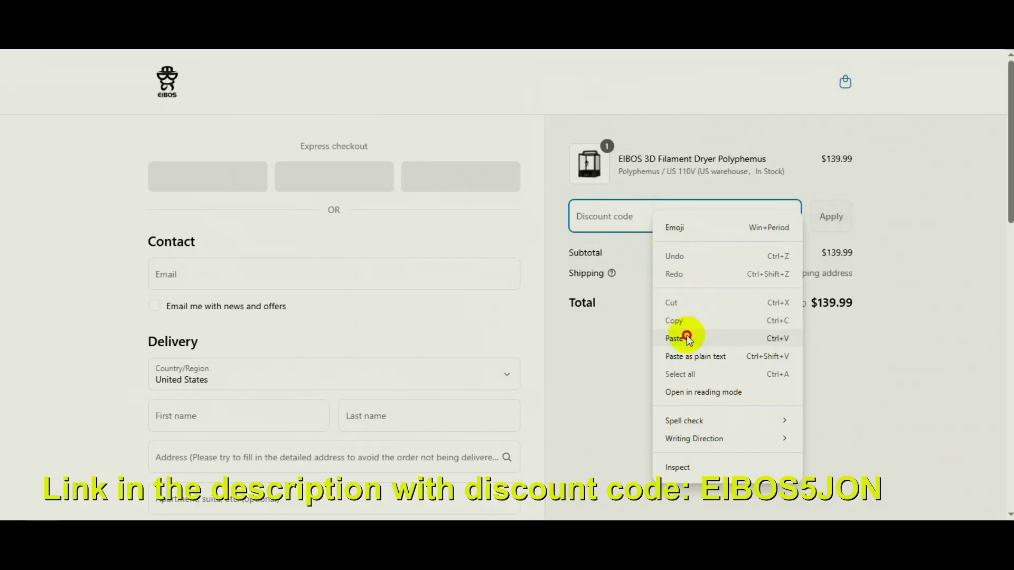